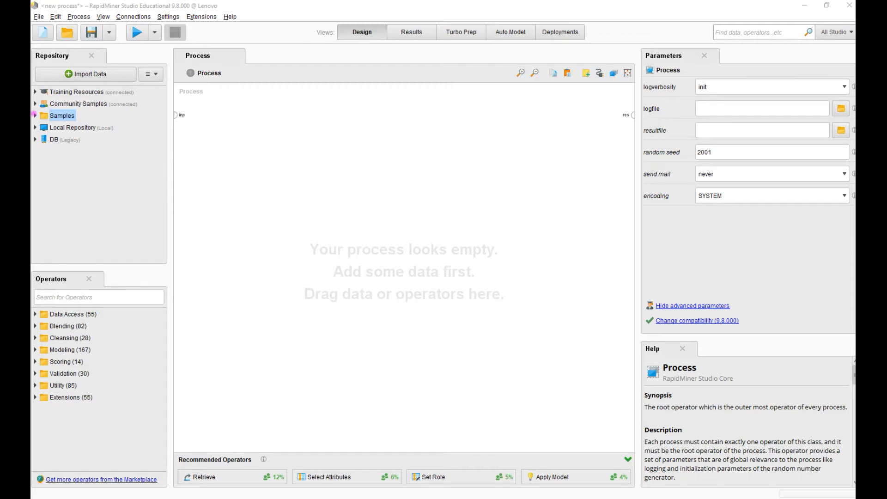
Add the Titanic data set from the Samples data folder to the empty process.
click(35, 115)
double_click(46, 127)
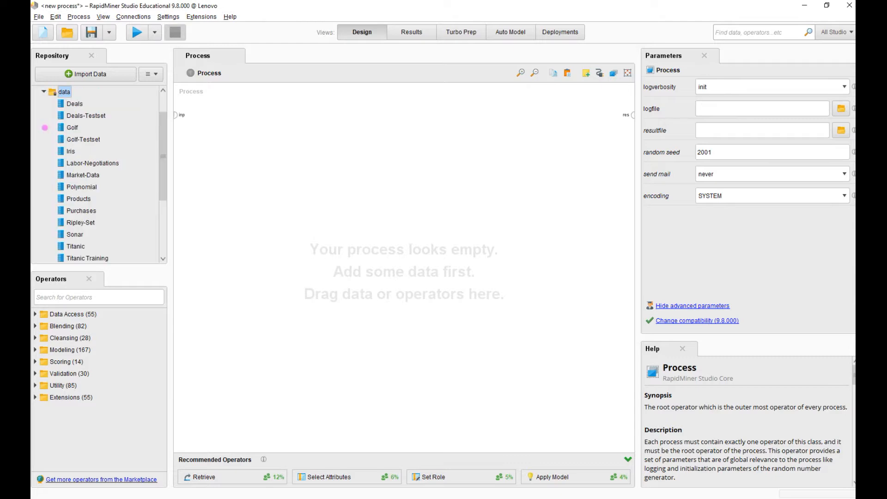
click(70, 247)
drag(70, 246, 328, 144)
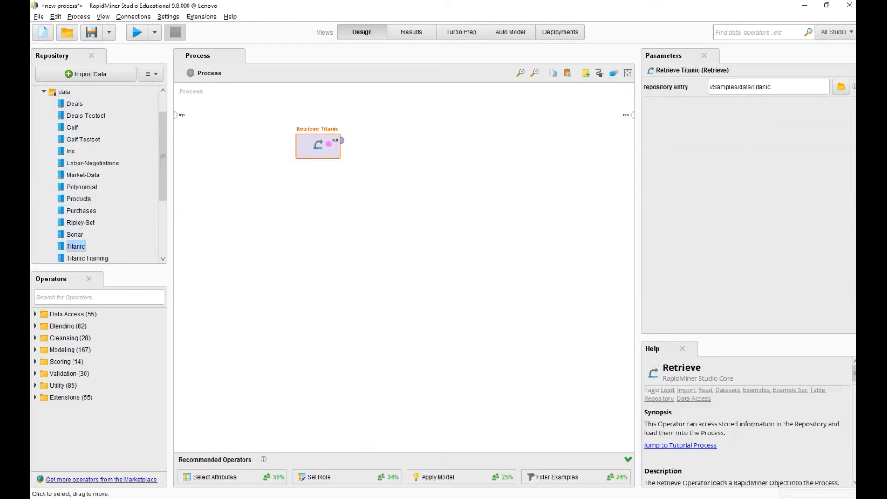
Connect the Retrieve Titanic output to the process result port and run the process.
click(342, 140)
click(633, 116)
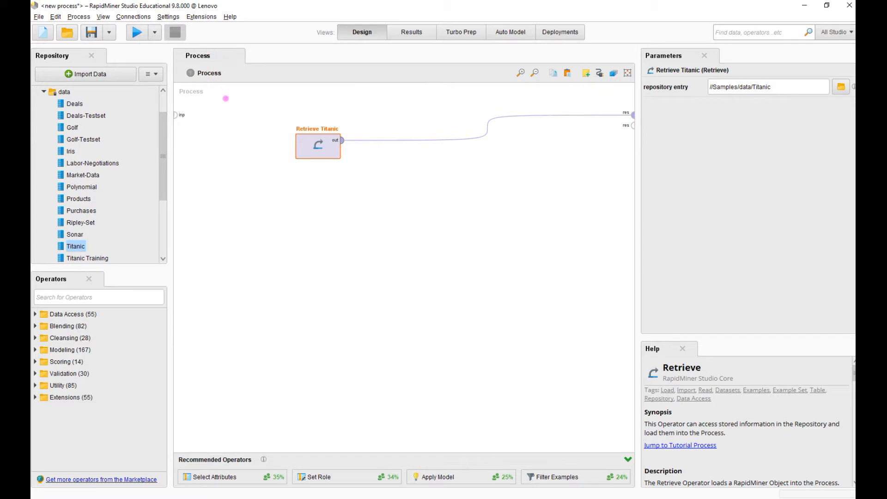
key(F11)
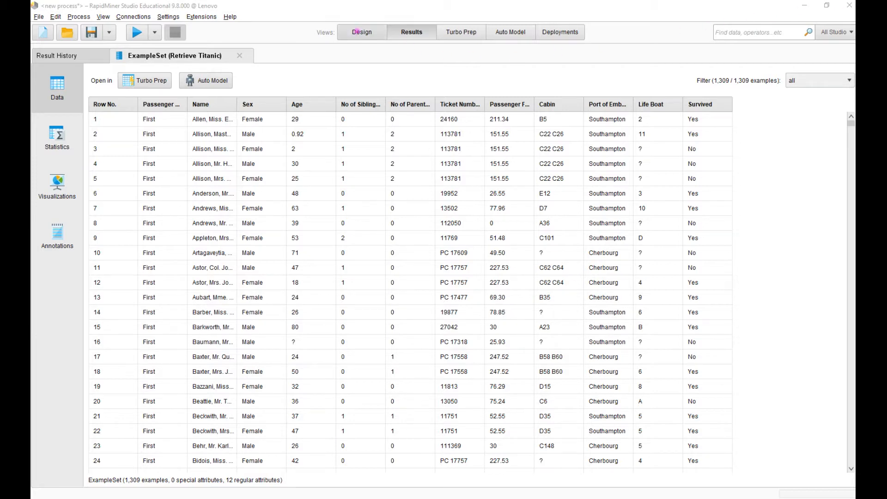
Sort the Titanic result table by Age in ascending and descending order, and clear the sorting.
click(360, 32)
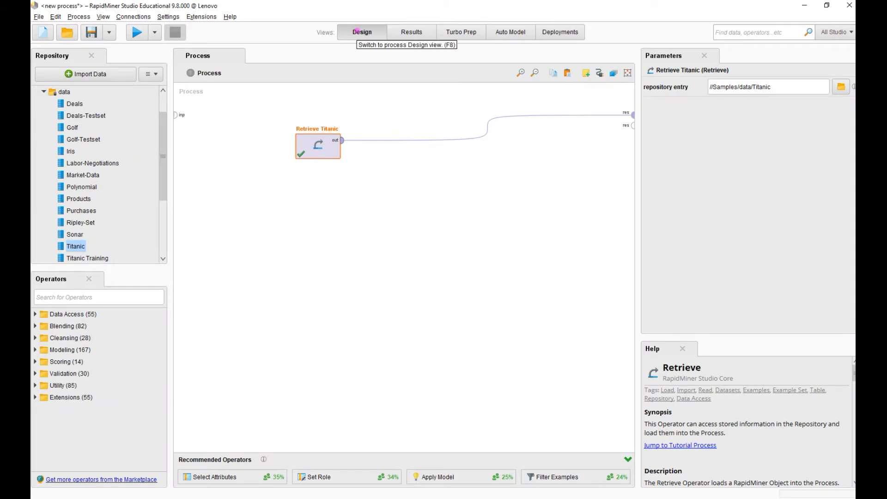
click(409, 32)
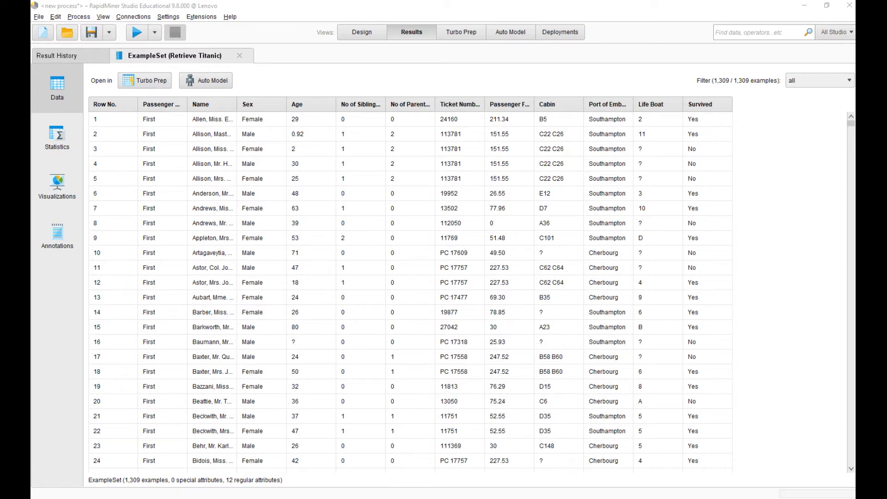
click(316, 105)
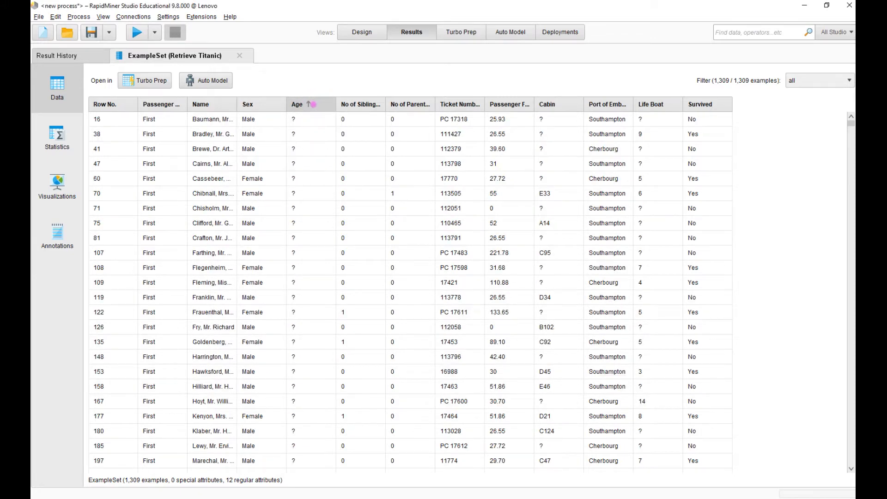
click(314, 105)
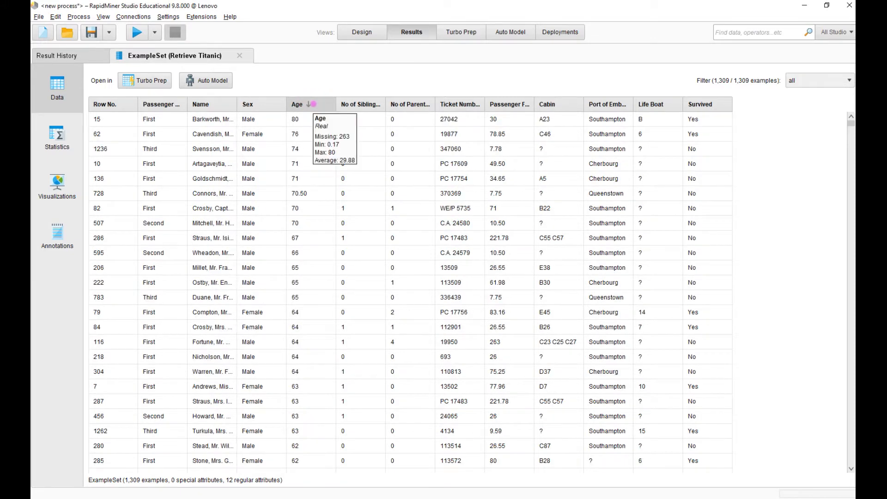
click(314, 104)
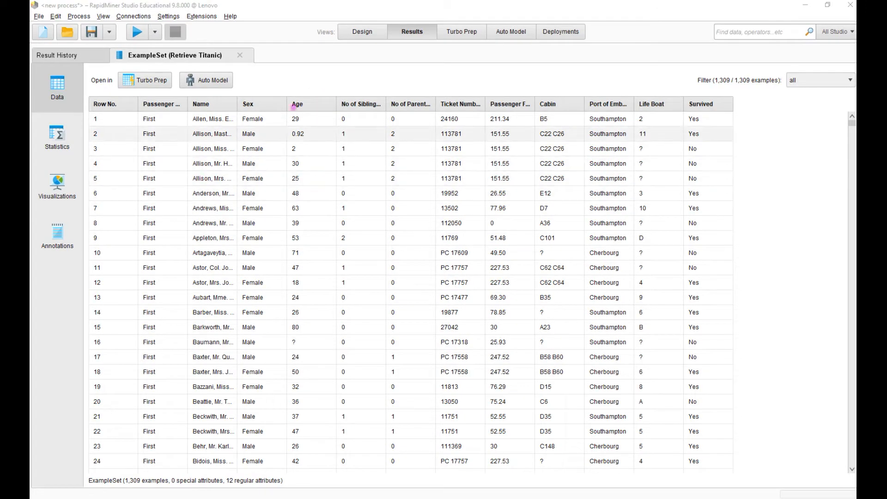
Sort the table by Sex and additionally by Age in both directions, and reset it to the original order.
click(273, 107)
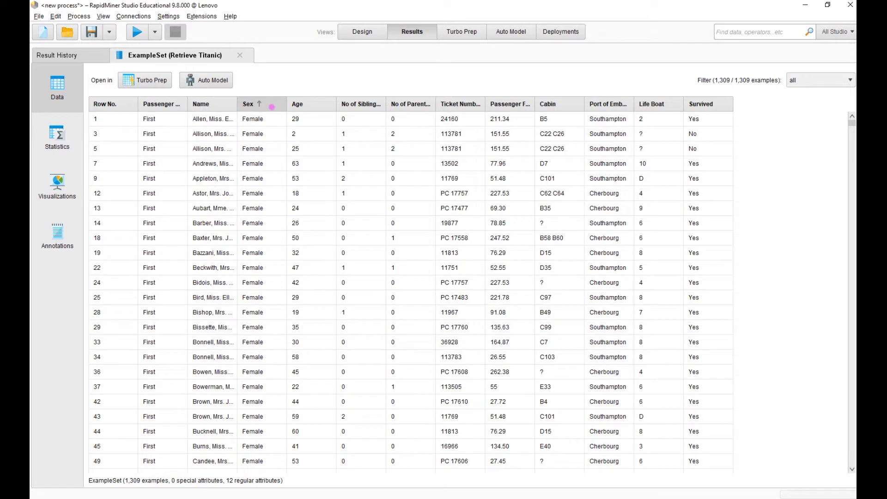
click(317, 103)
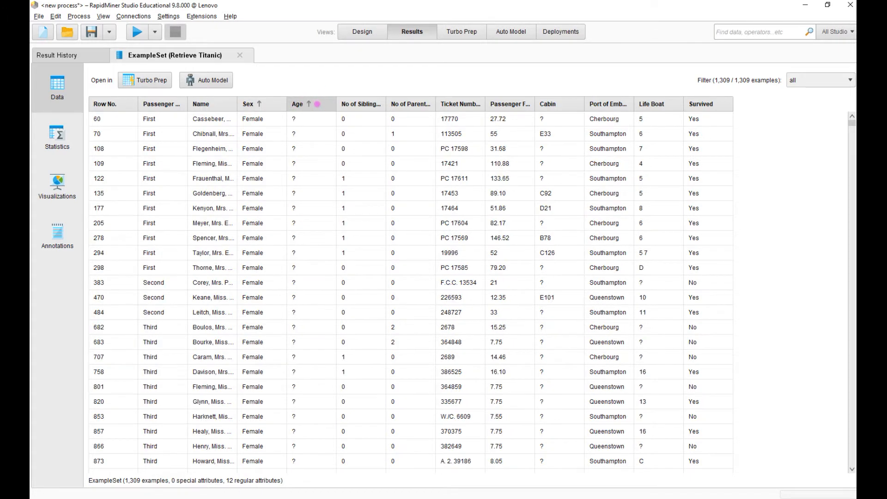
click(306, 104)
click(307, 105)
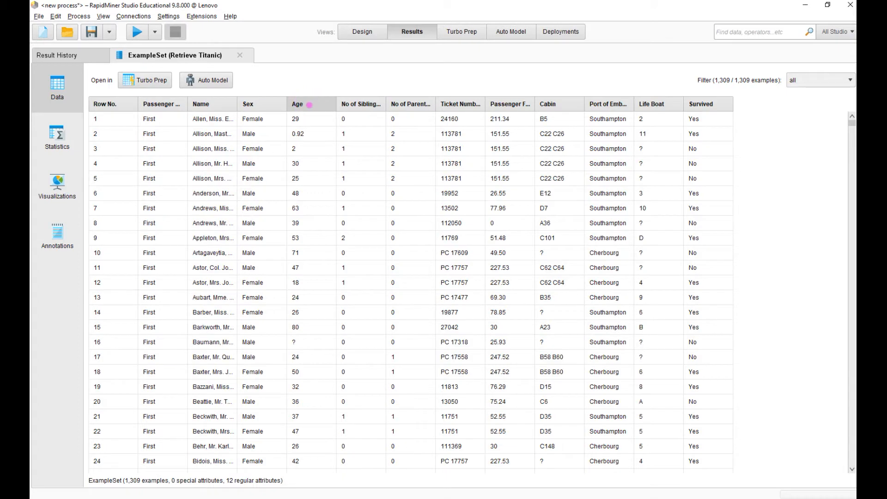
Move the Sex column behind the number of siblings column and select the second row of the table.
drag(287, 105, 364, 112)
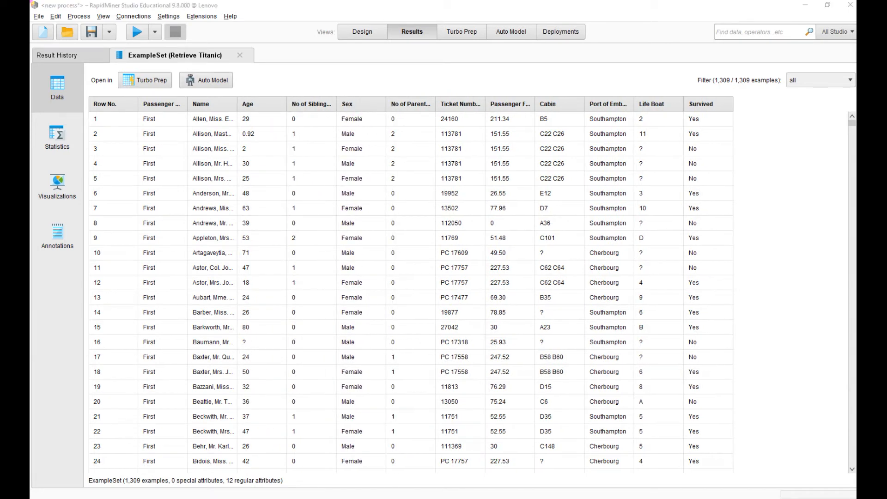
drag(98, 132, 709, 134)
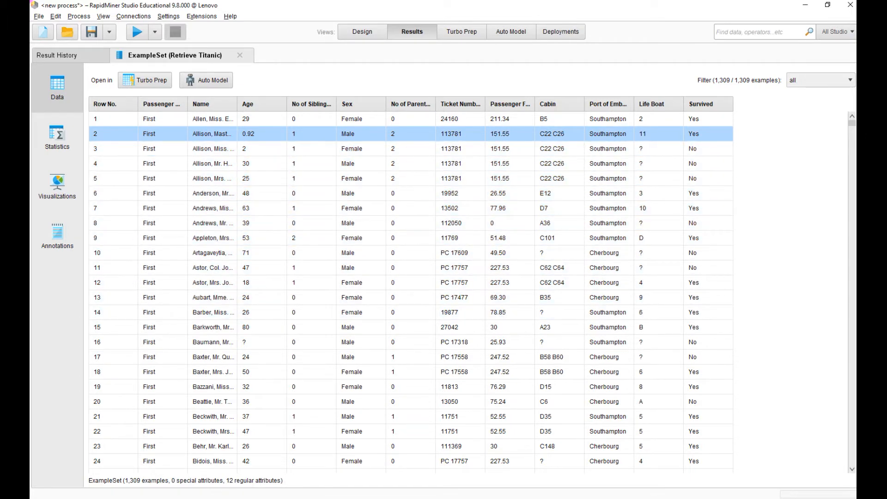
Filter the examples to missing_attributes, and set the filter back to all.
click(851, 80)
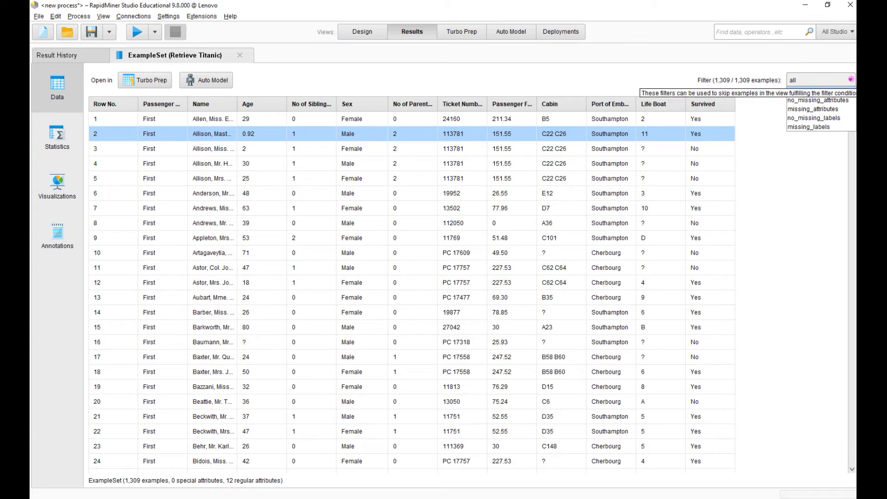
click(812, 109)
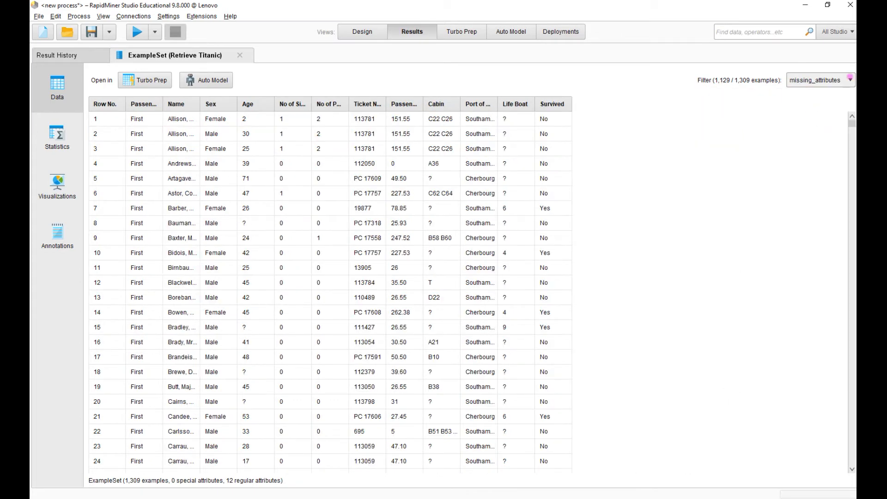
click(851, 79)
click(800, 92)
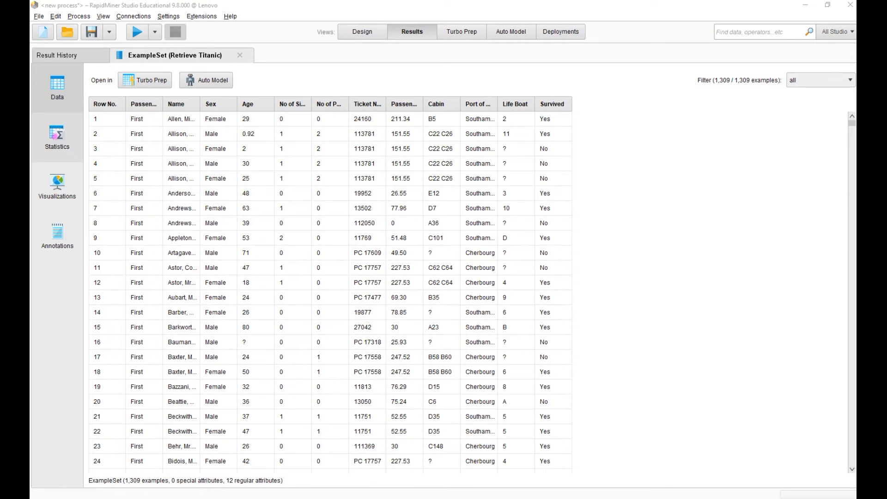
Examine the attribute statistics and the detailed nominal values of Port of Embarkation.
click(54, 135)
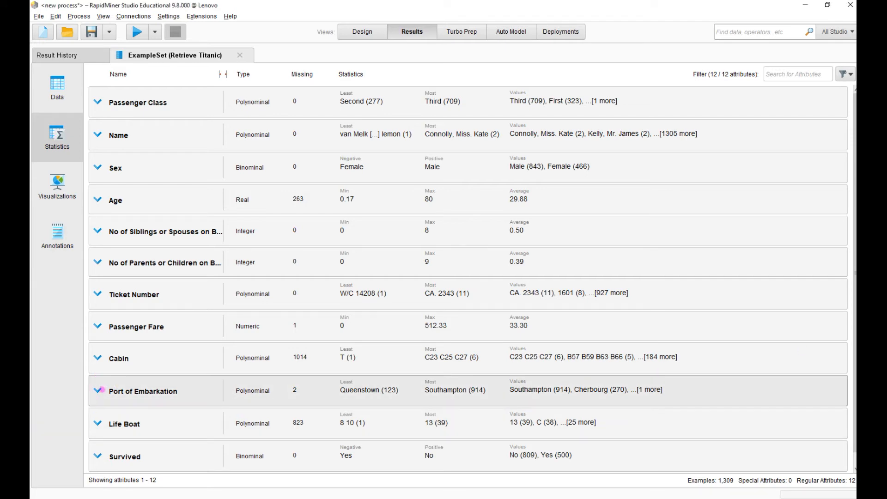
click(98, 391)
click(634, 422)
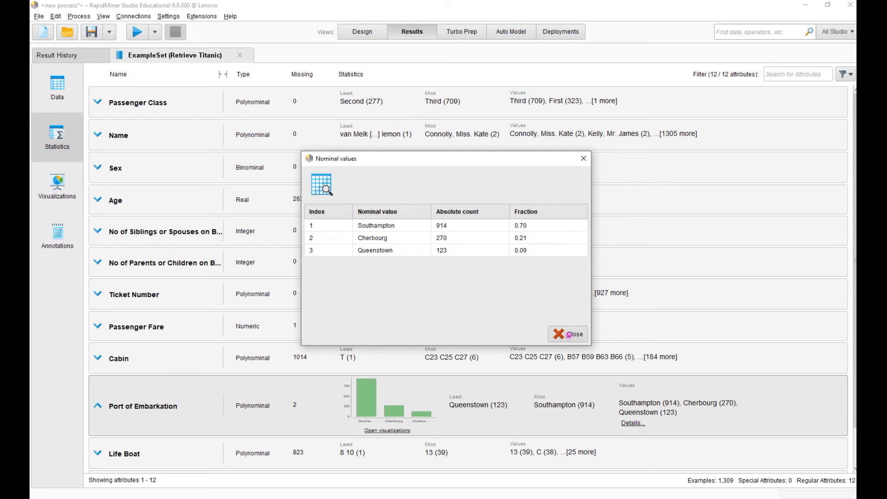
click(567, 333)
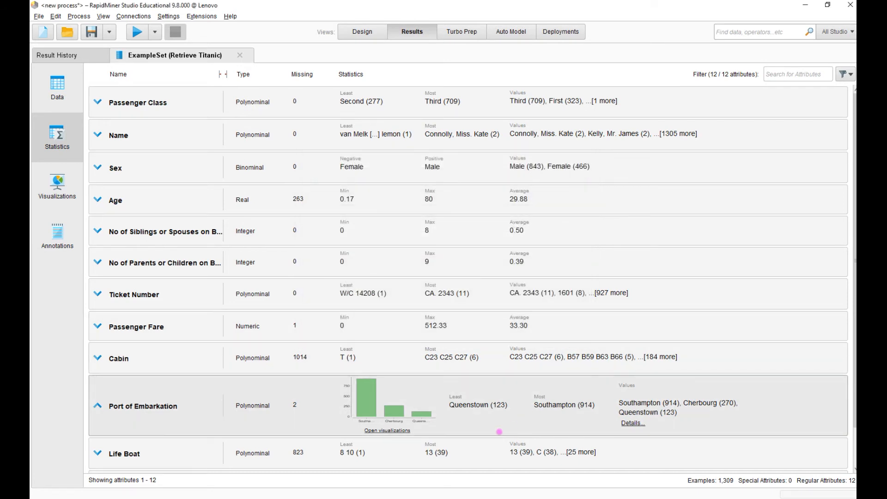
drag(457, 166, 476, 155)
mouse_move(371, 166)
mouse_down()
mouse_move(377, 176)
mouse_move(390, 156)
mouse_up()
Open the visualization of Port of Embarkation and change its plot type to Bar (Horizontal).
click(379, 429)
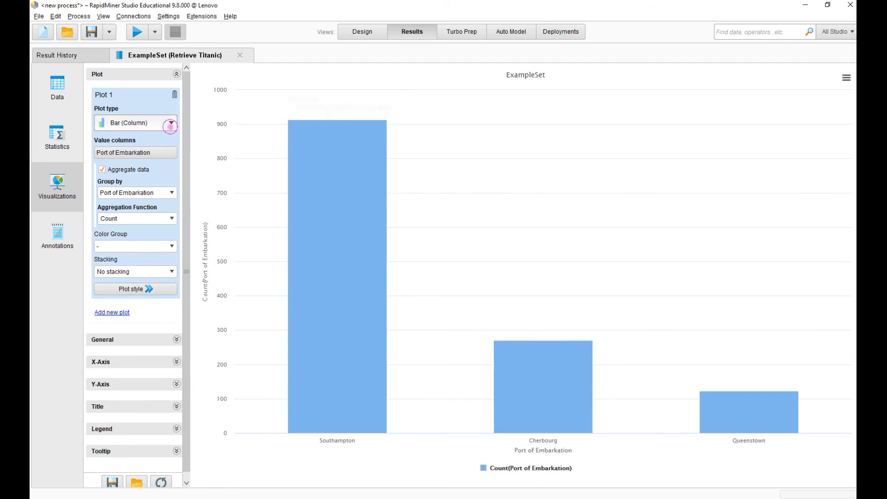
click(171, 123)
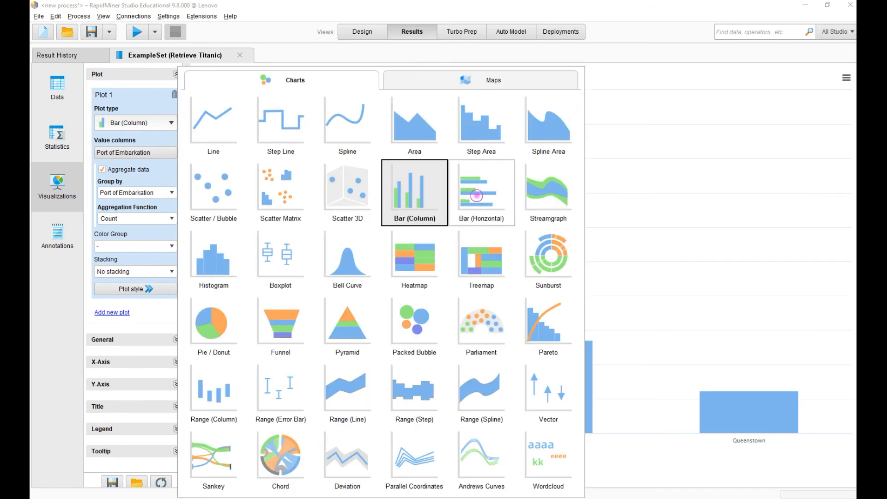
click(477, 194)
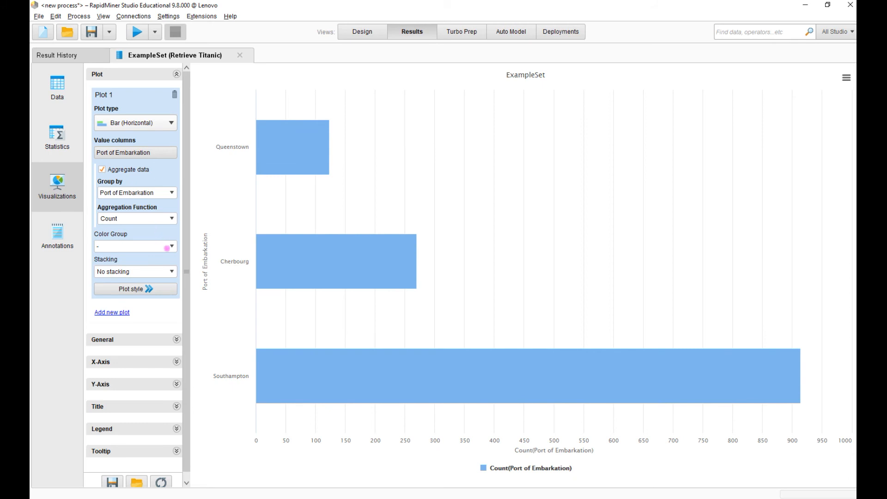
Set the color group of the Port of Embarkation bar chart to Sex.
click(173, 247)
scroll(132, 310, down, 2)
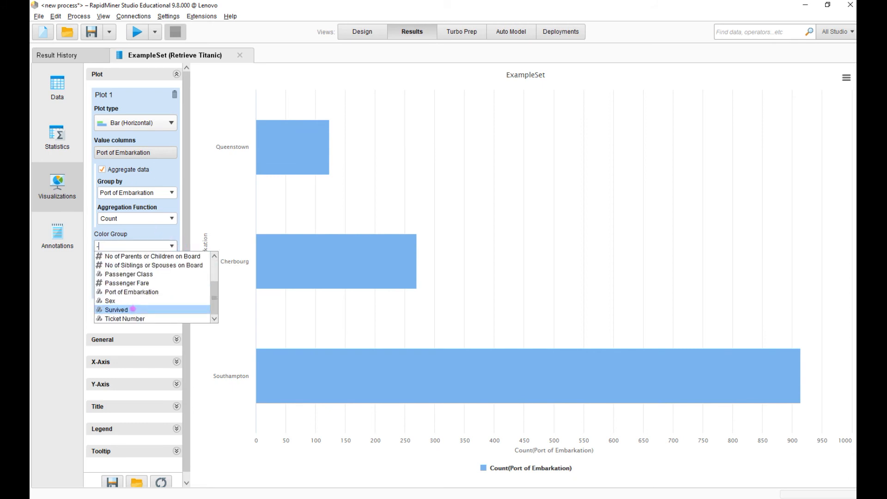
click(113, 301)
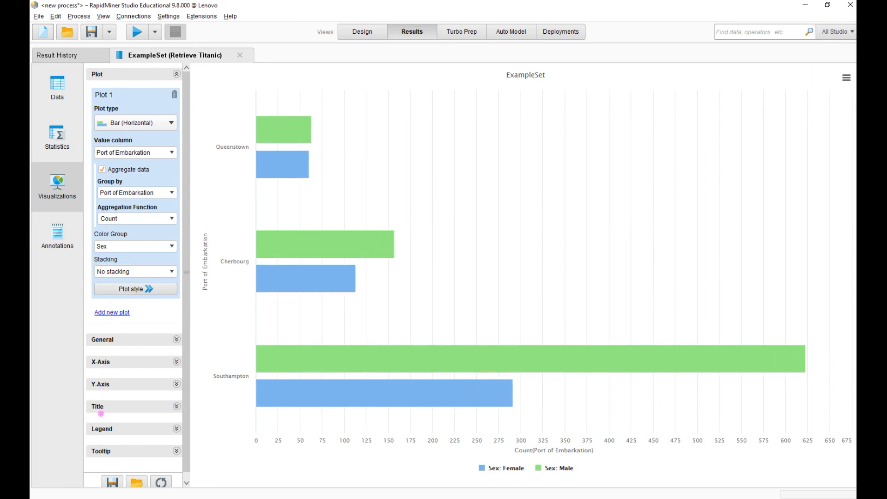
Change the chart title to "Test titanic".
click(99, 409)
scroll(143, 450, down, 3)
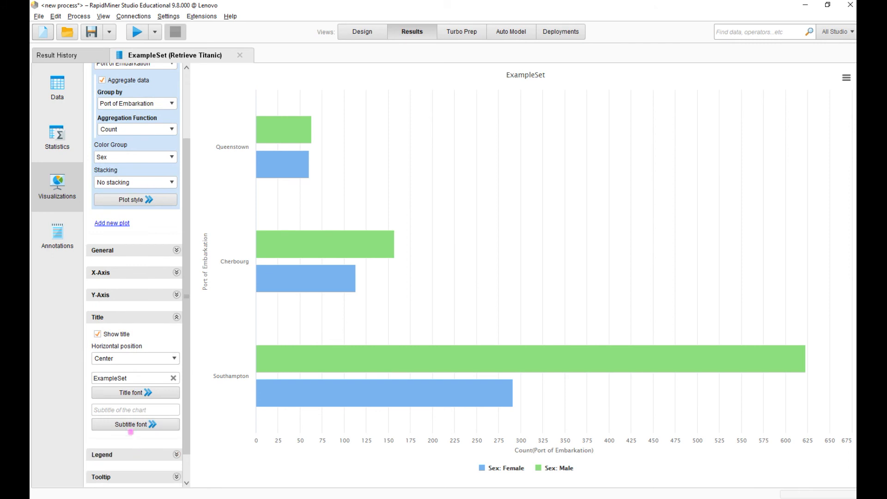
drag(134, 377, 71, 368)
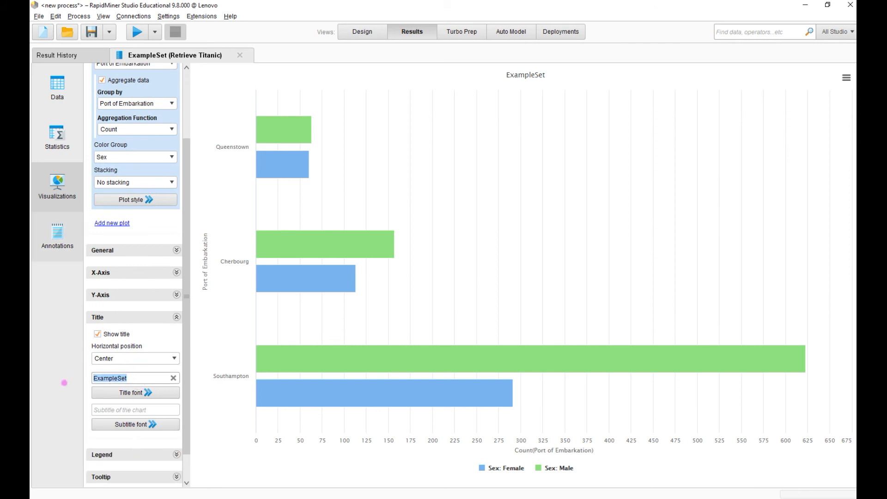
text(Test titanic)
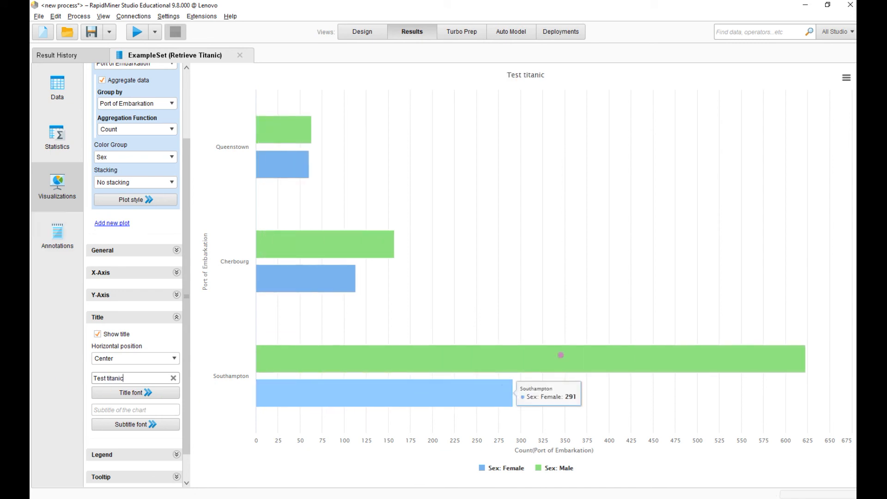
Preview the Statistics view for printing or image export, close the preview without exporting, and return to the process design.
click(846, 78)
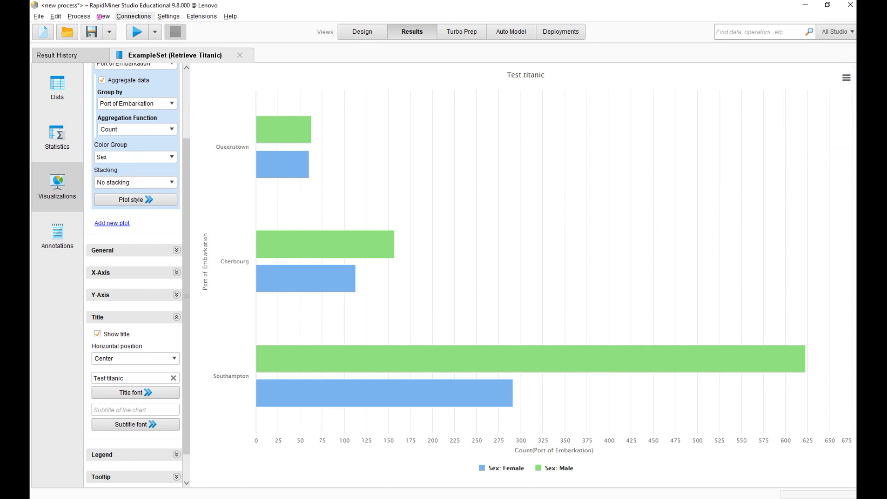
click(38, 17)
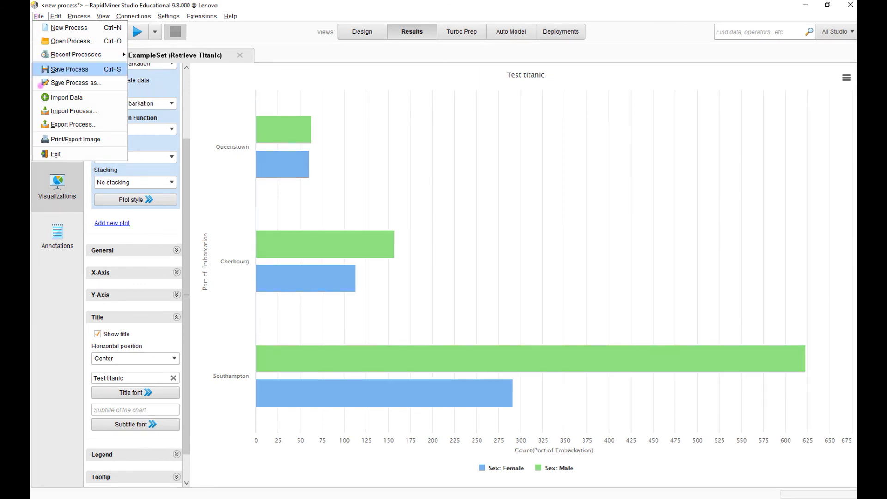
click(43, 140)
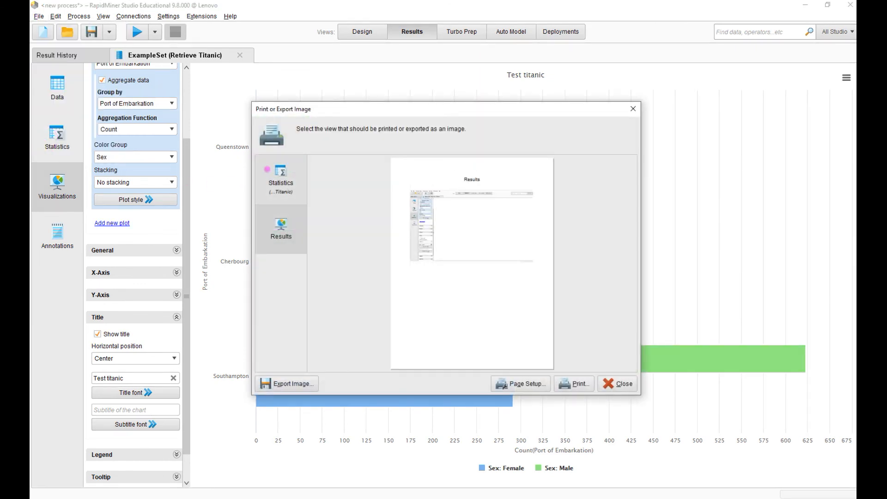
click(284, 170)
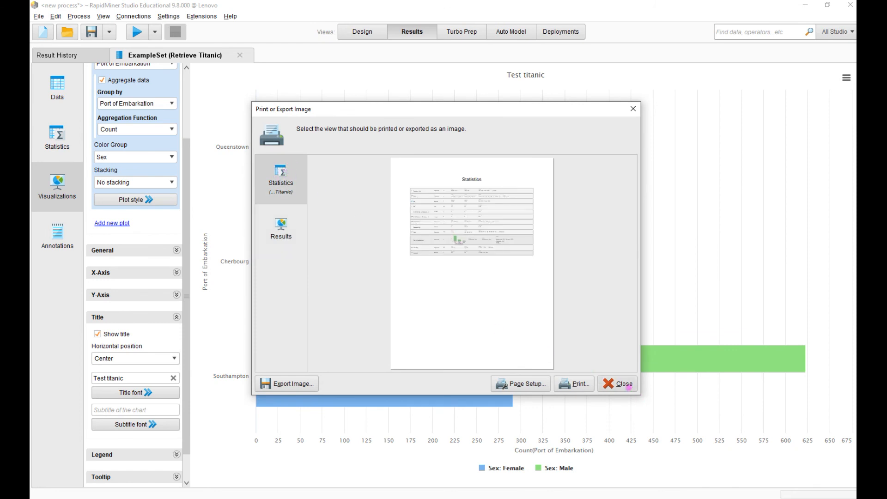
click(629, 387)
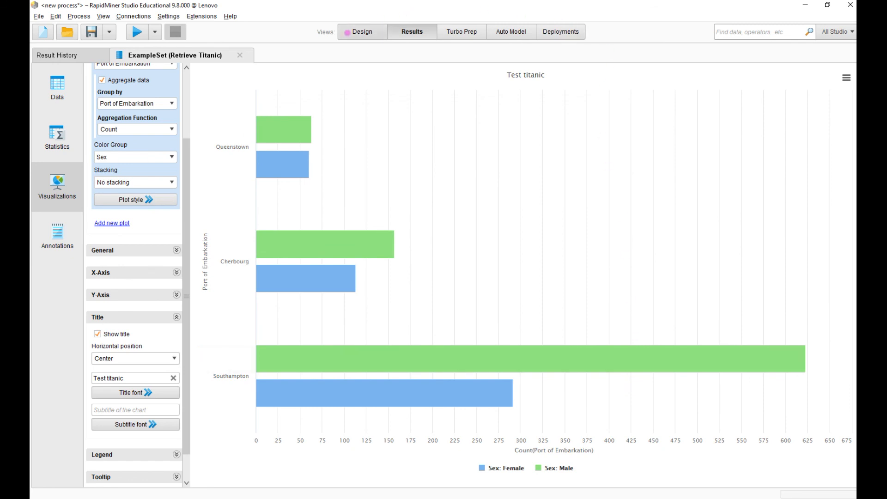
click(347, 32)
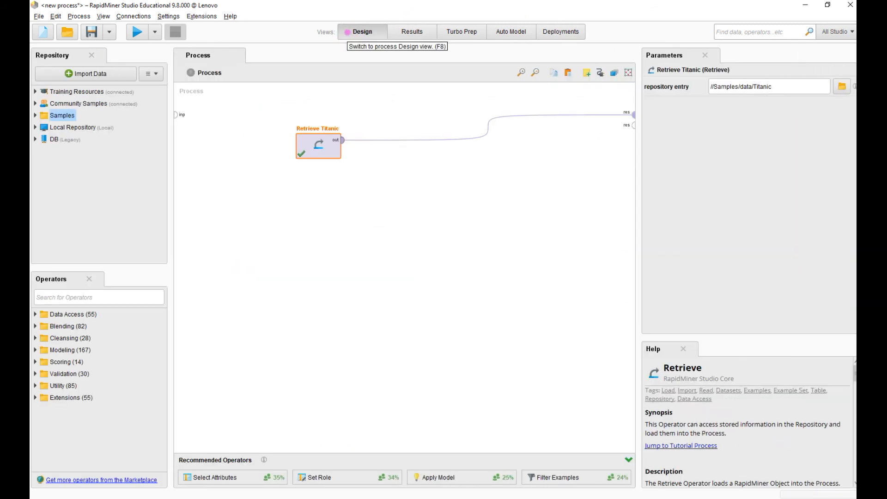